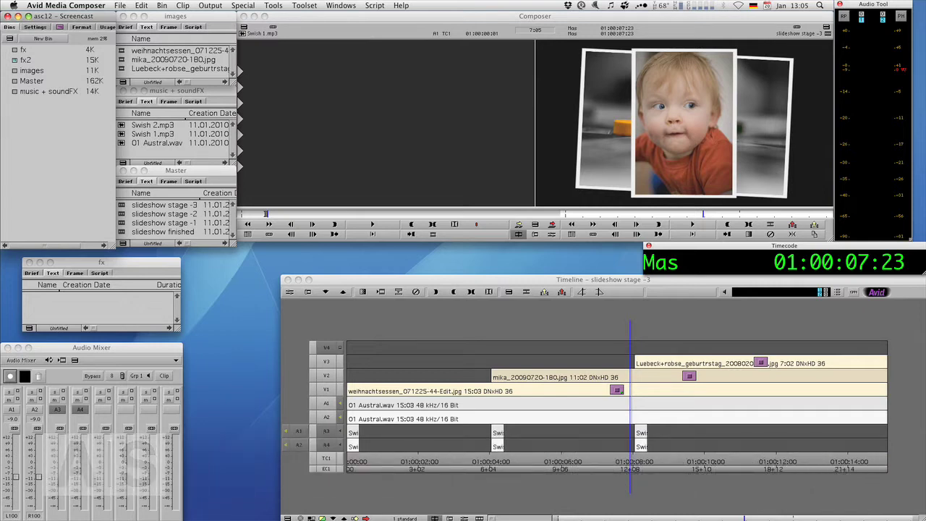
- Bring up the Mac application switcher over the 'slideshow stage -3' sequence
key(super+Tab)
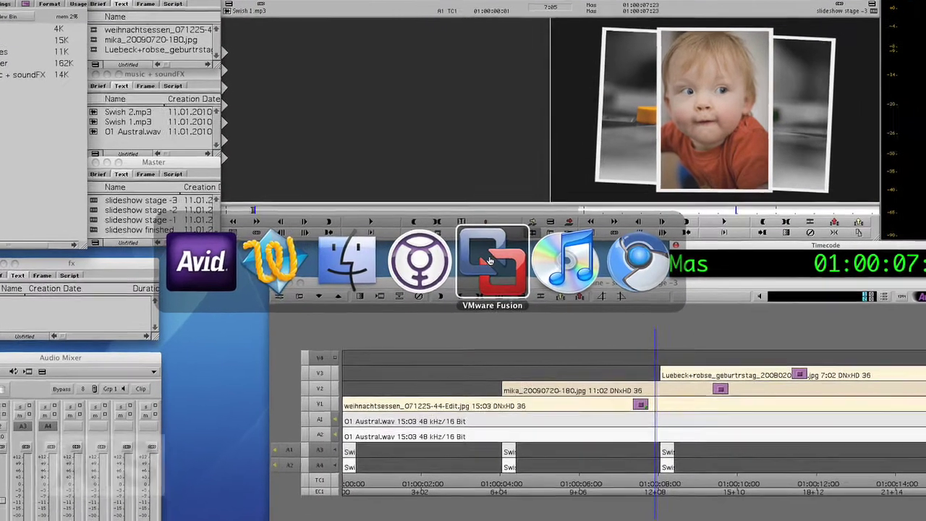
- Switch to the Windows XP virtual machine and minimize the My Computer window
click(489, 261)
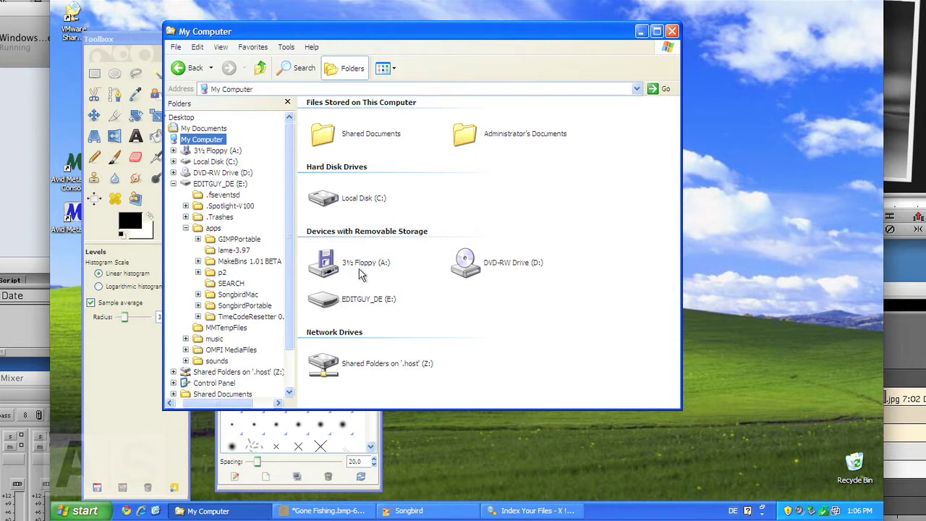
click(641, 32)
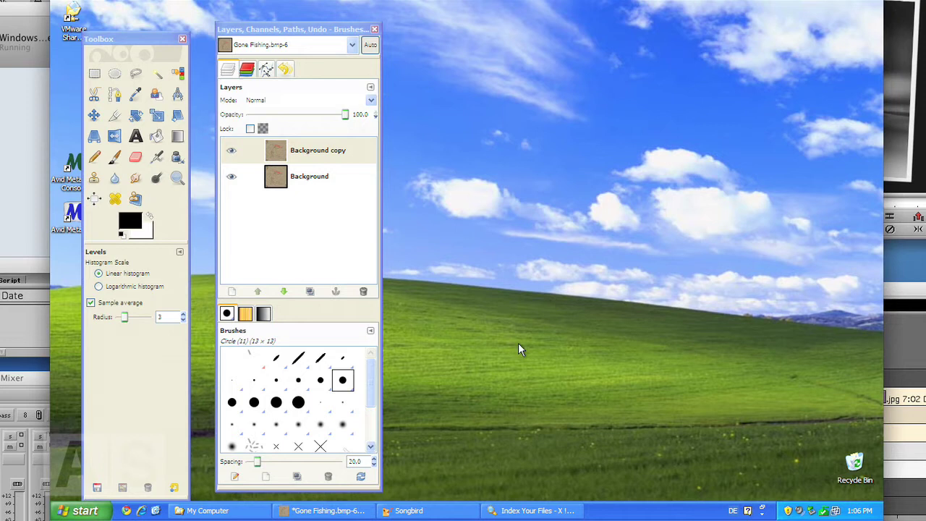
- Restore the Gone Fishing image window, nudge it left, and browse the Image and Colors menus
click(316, 512)
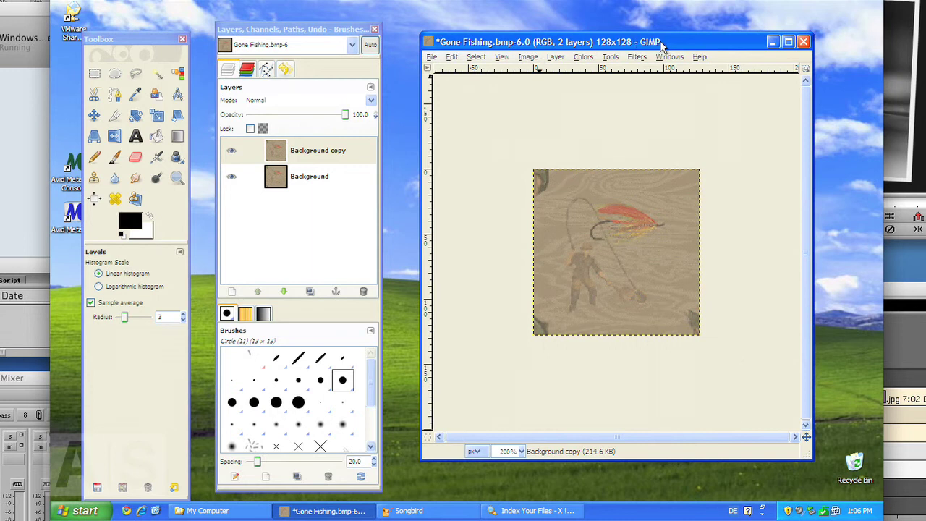
drag(661, 45, 642, 44)
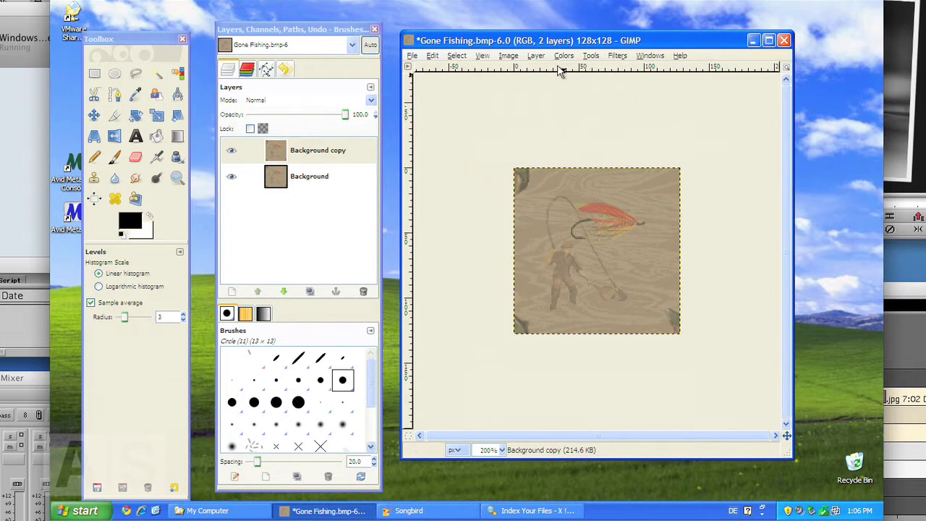
click(509, 58)
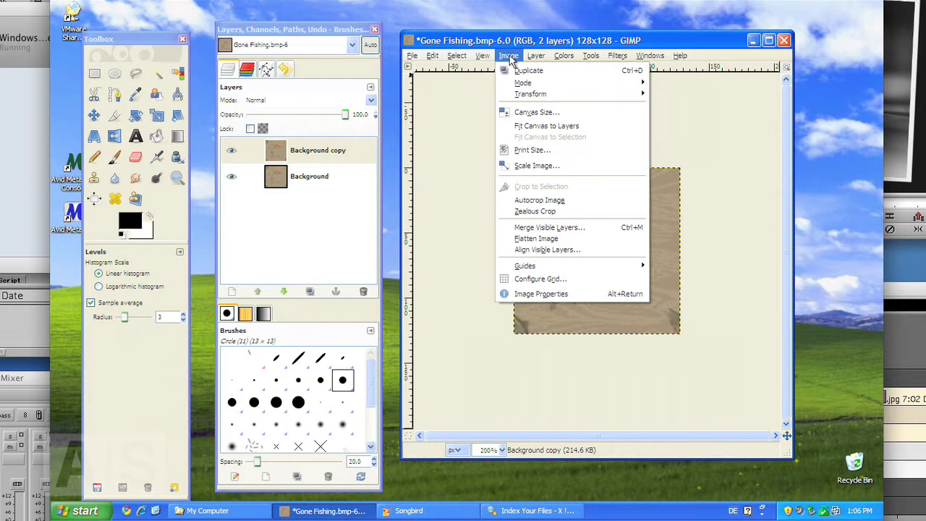
click(510, 58)
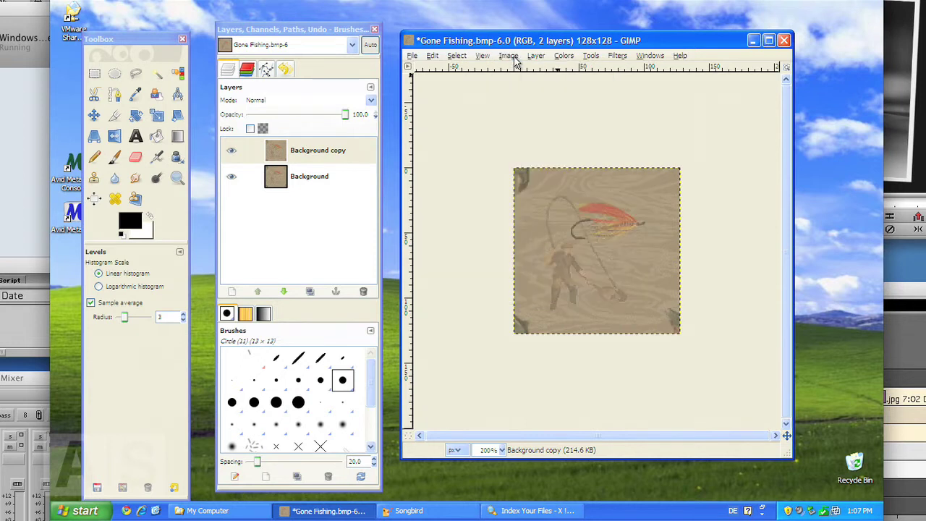
click(565, 61)
click(568, 62)
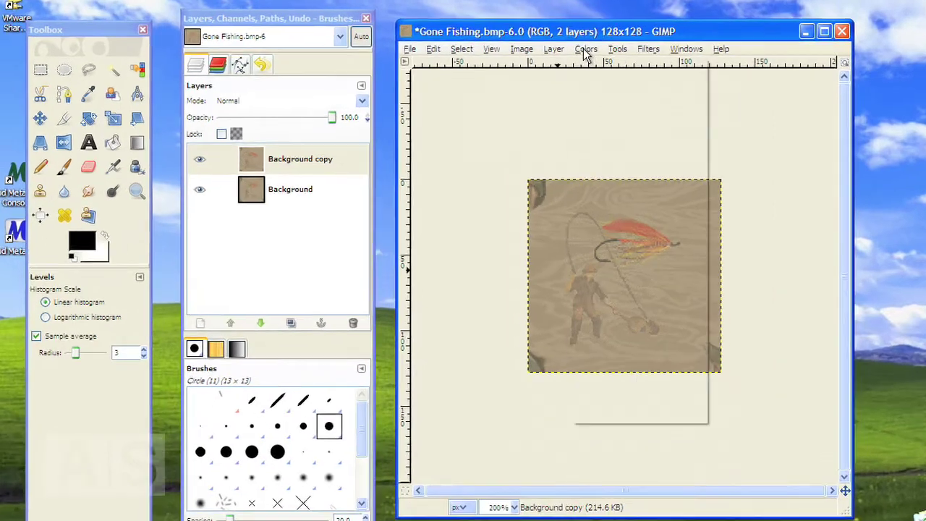
- Try Colors > Levels by dragging the shadow and highlight sliders, then cancel it
click(586, 55)
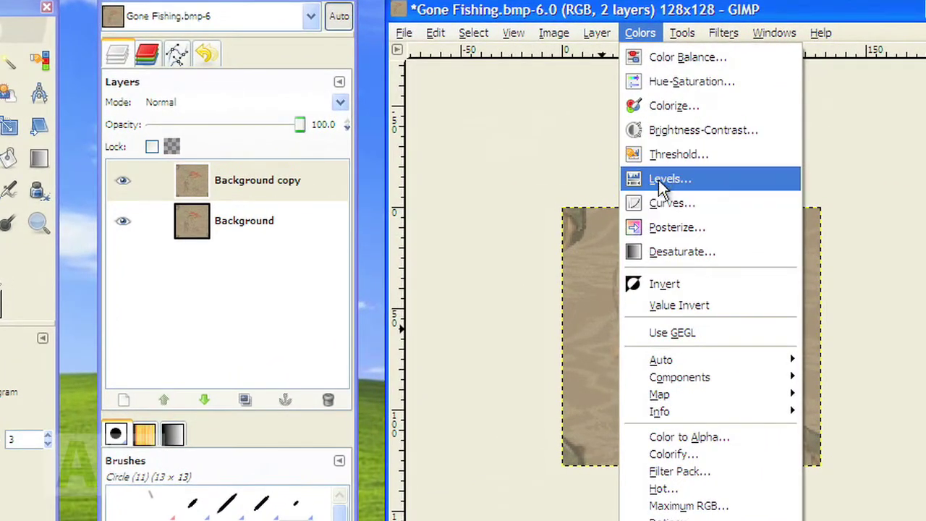
click(603, 161)
mouse_move(2, 370)
mouse_down()
mouse_move(95, 369)
mouse_move(83, 369)
mouse_up()
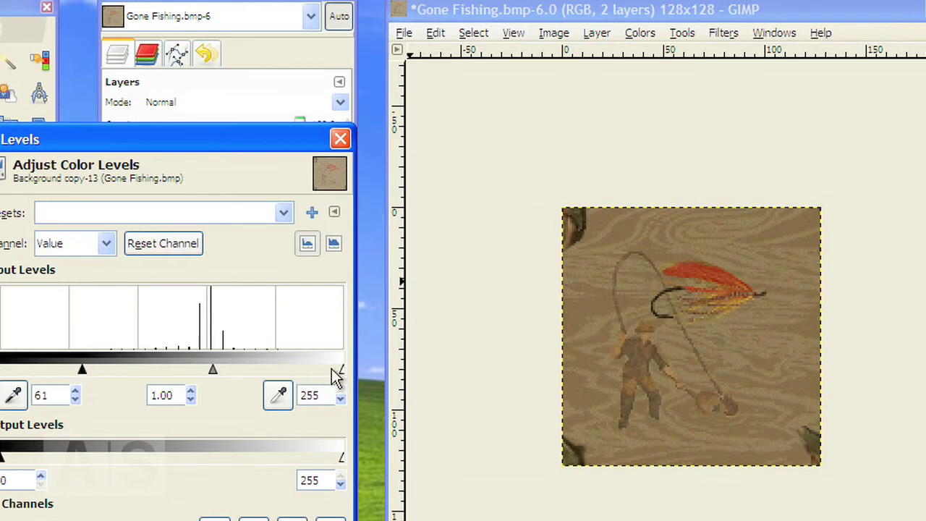
drag(342, 370, 283, 372)
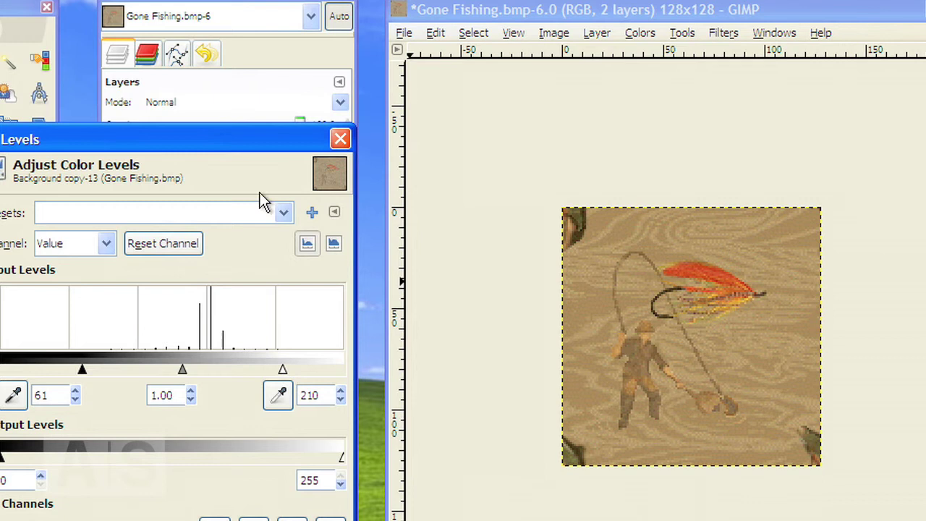
click(344, 139)
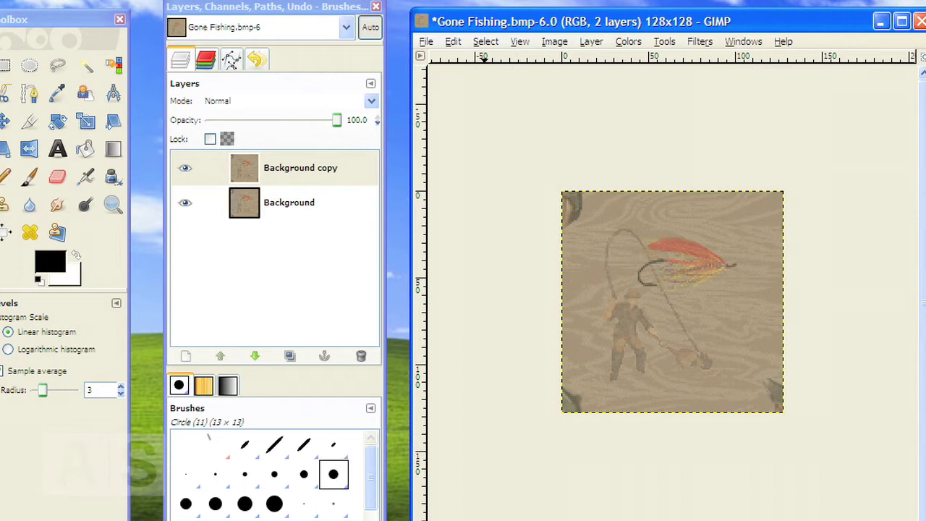
key(super+e)
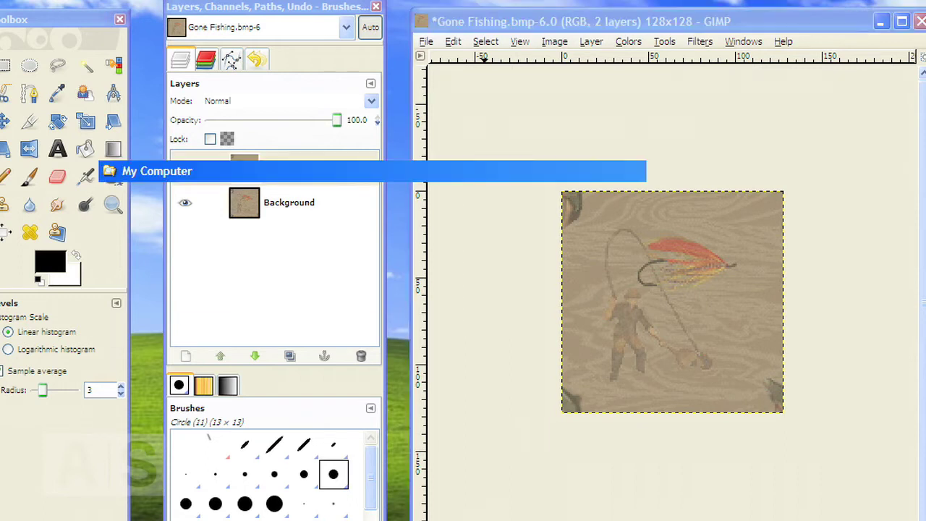
double_click(365, 370)
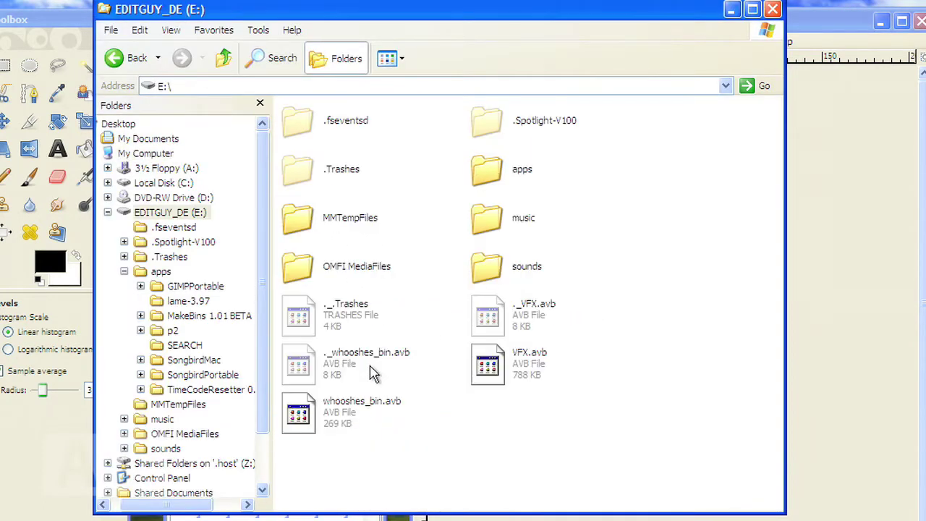
double_click(489, 172)
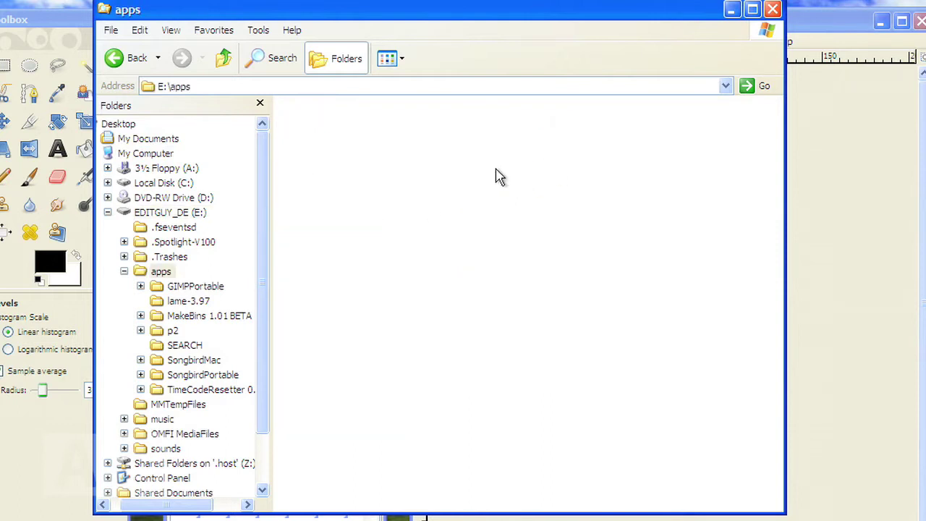
double_click(309, 129)
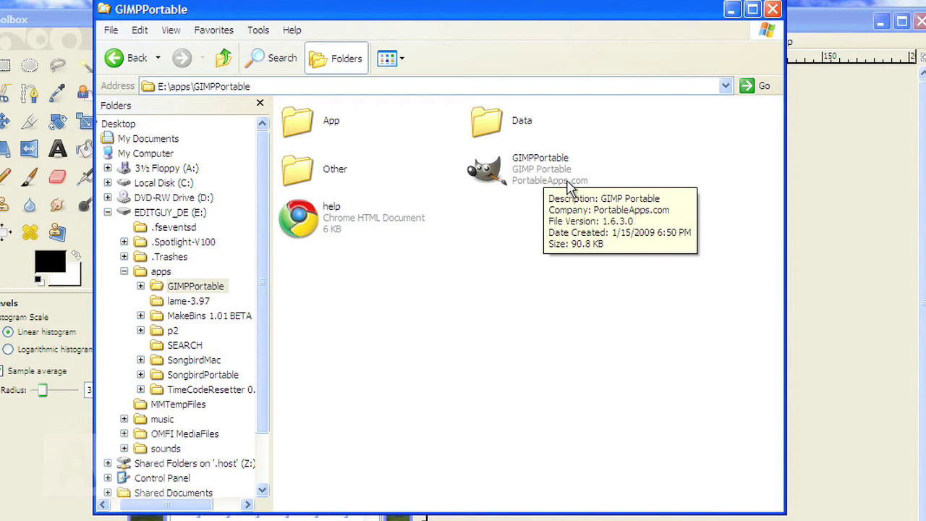
click(732, 15)
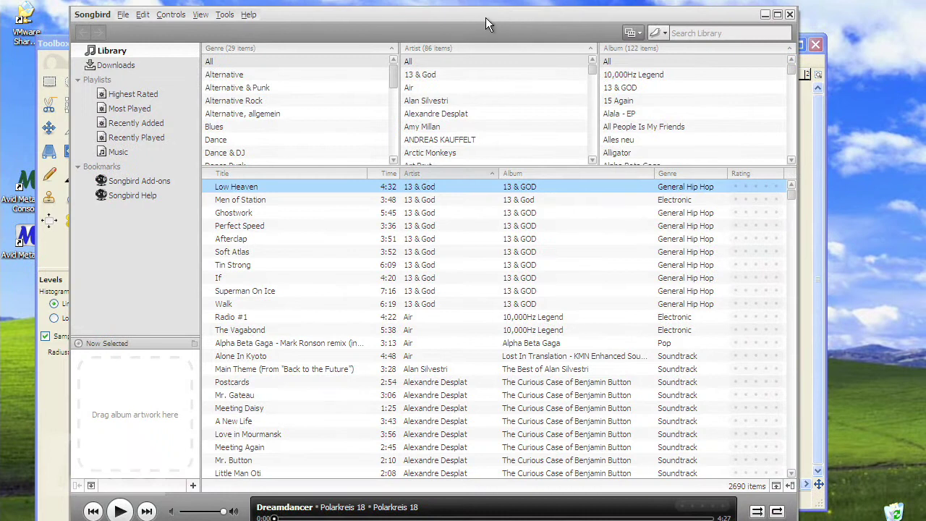
- Move the Songbird library window slightly to the right
drag(480, 14, 542, 7)
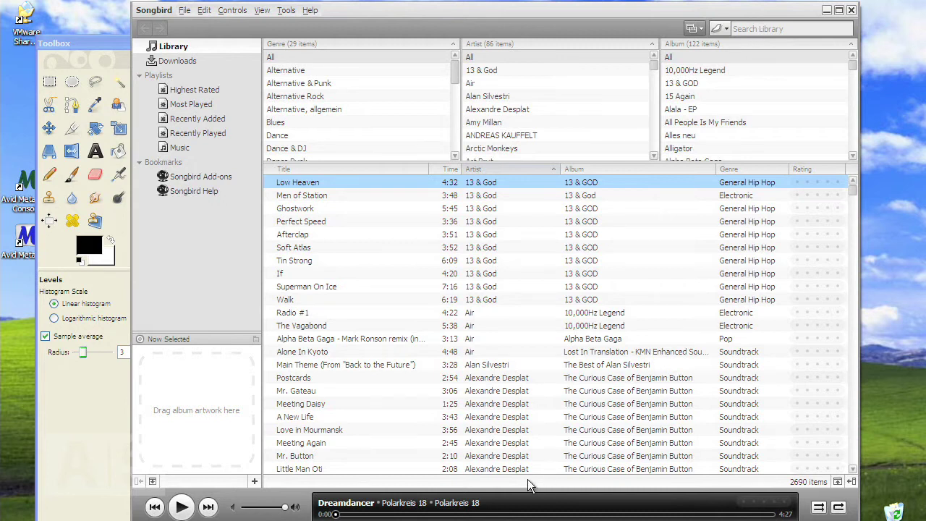
click(826, 10)
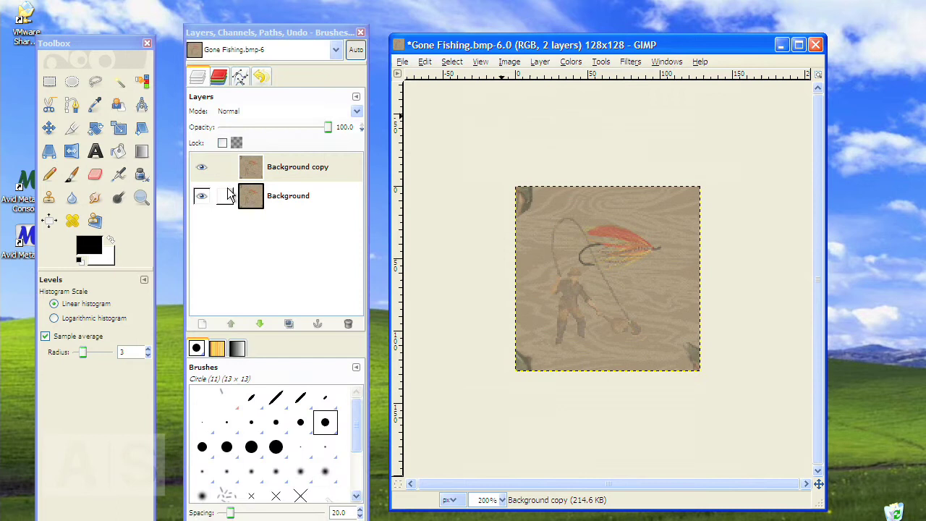
key(alt+Tab)
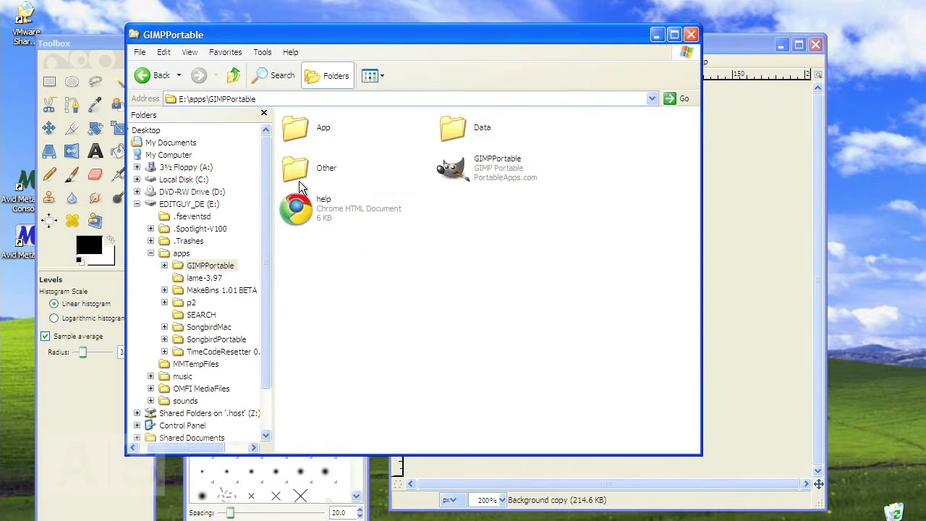
click(151, 253)
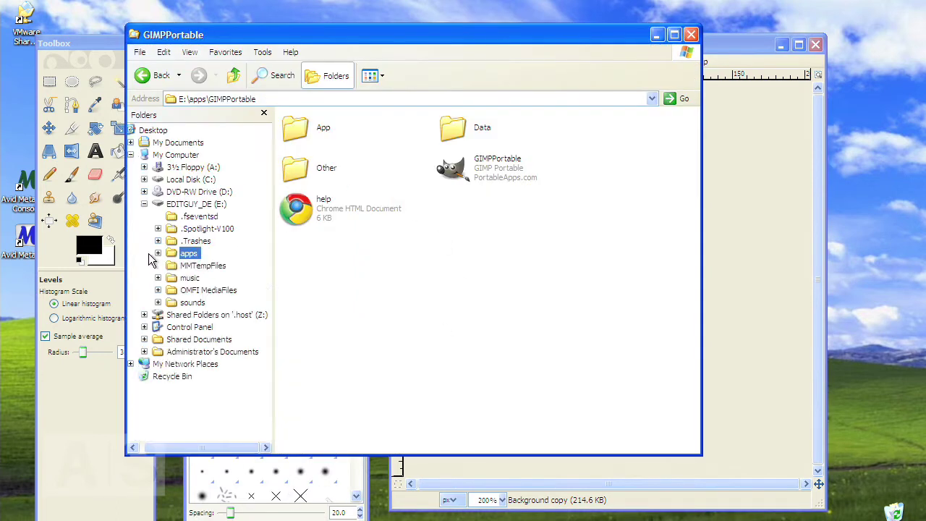
click(158, 279)
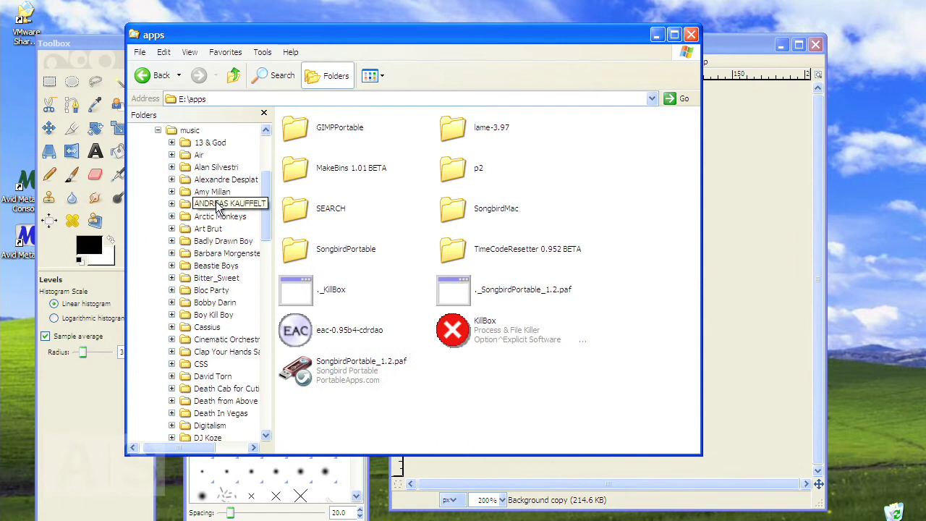
drag(266, 204, 265, 259)
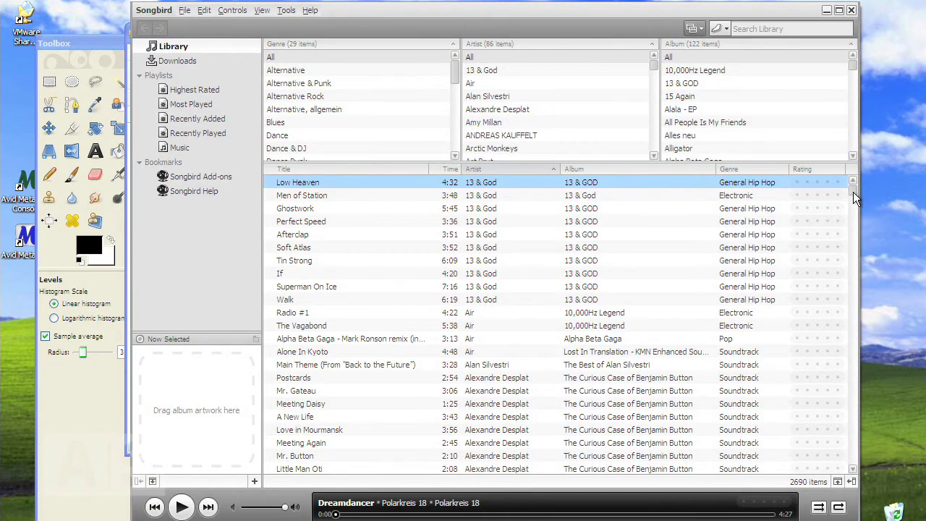
- Search the Songbird library for 'door' and scroll through the matching Sound FX tracks
drag(852, 192, 612, 308)
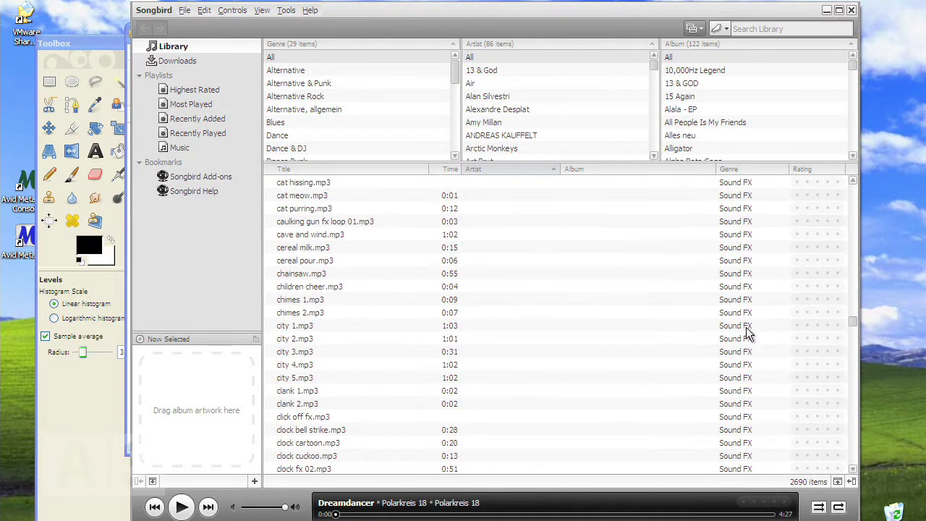
drag(854, 321, 854, 183)
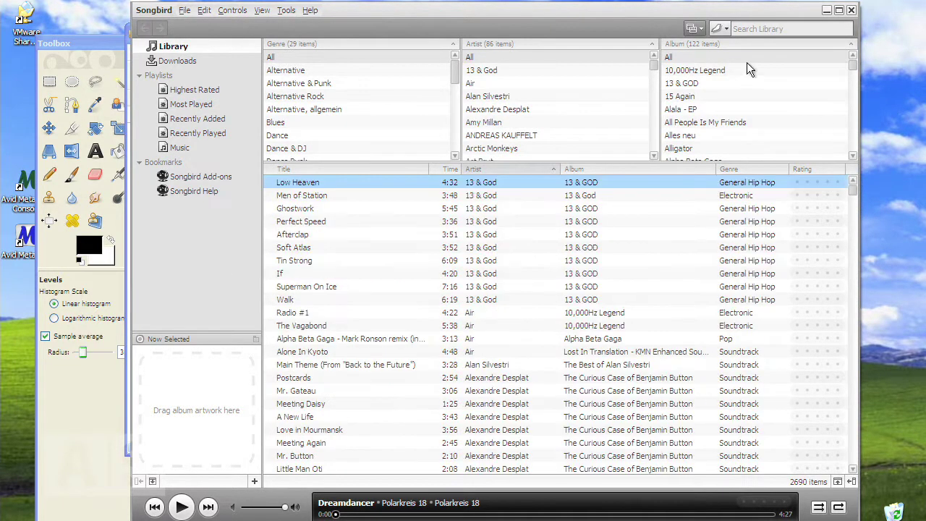
click(756, 29)
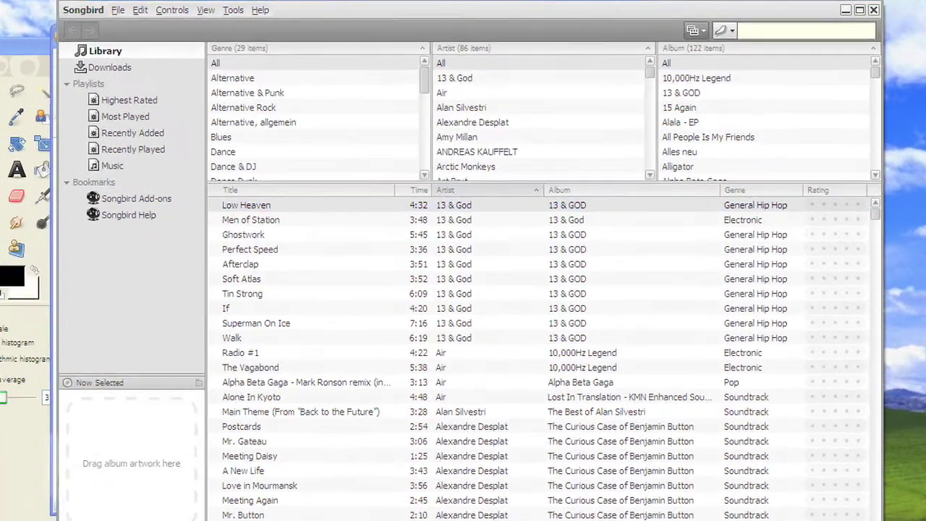
text(door)
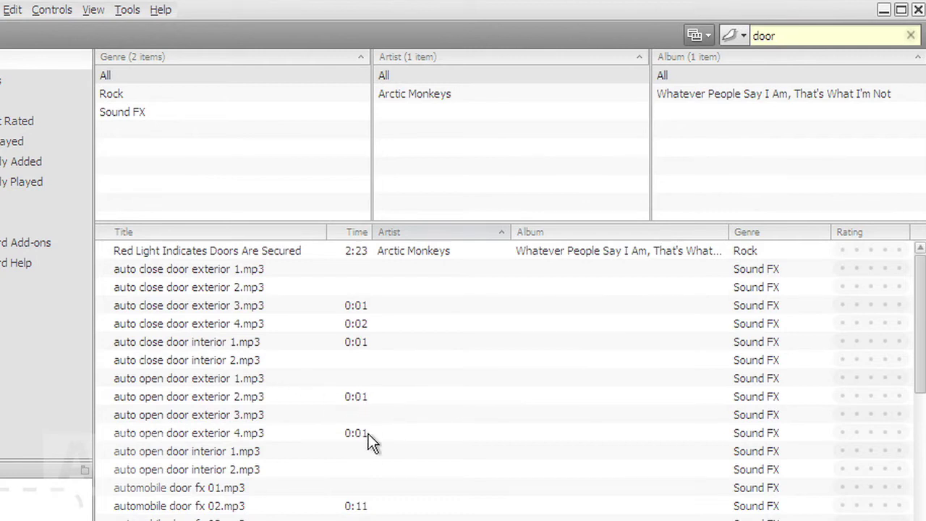
scroll(369, 427, down, 10)
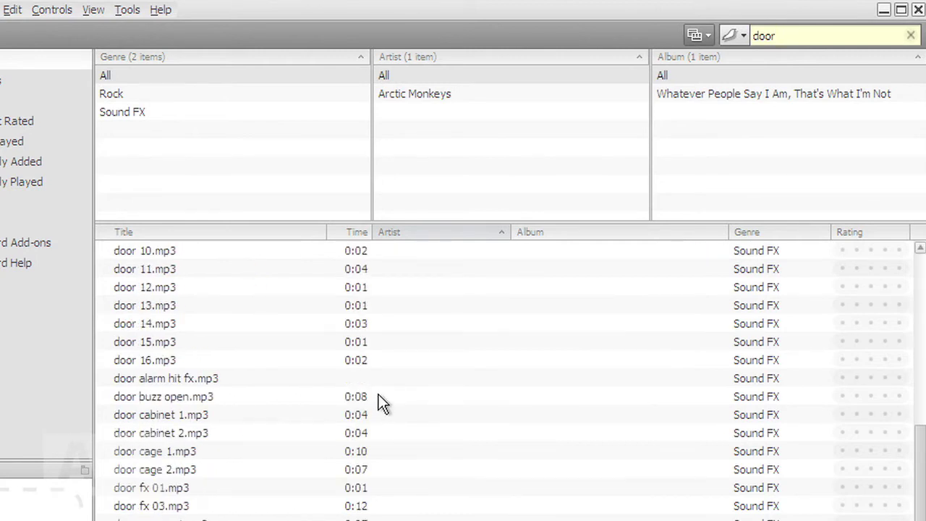
- Play door fx 03.mp3 and use Show File to reveal it in its Windows folder
click(161, 510)
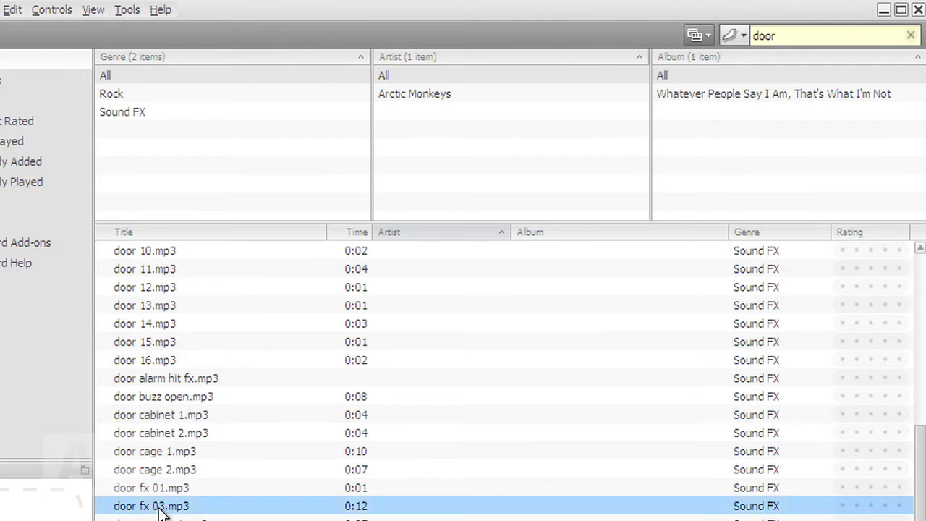
double_click(156, 508)
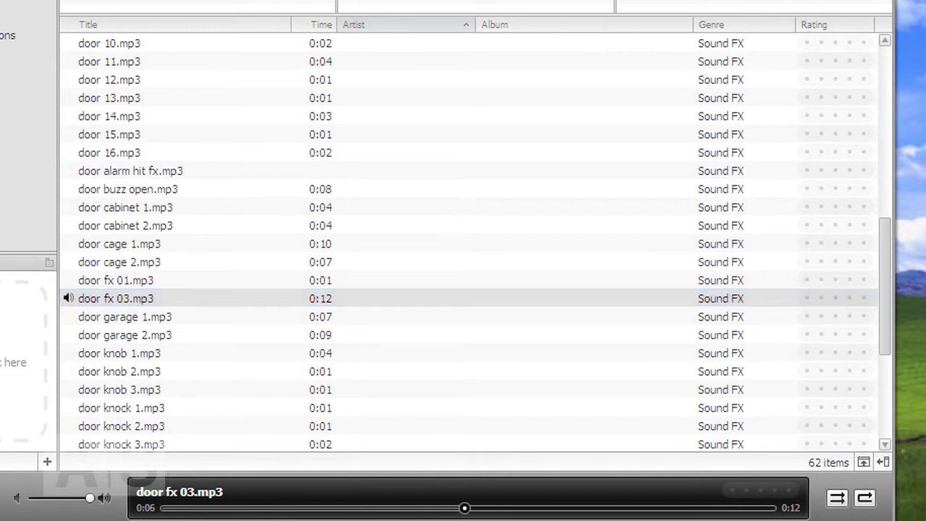
right_click(125, 300)
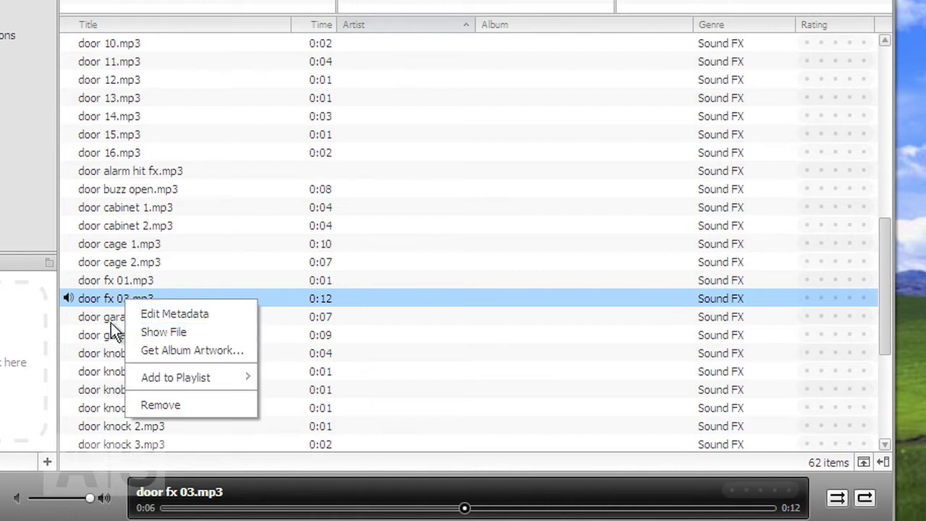
click(169, 333)
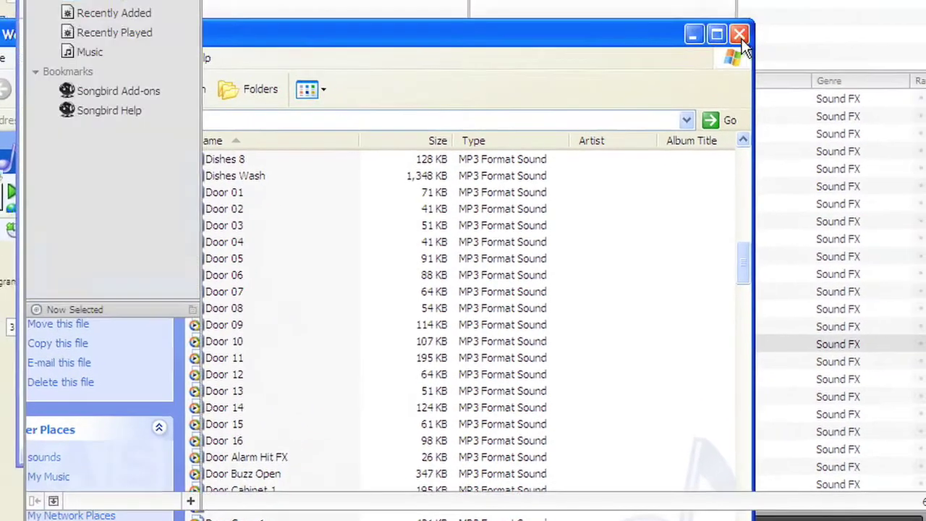
- Bring Songbird back in front of the door fx 03 sound file's folder
click(879, 116)
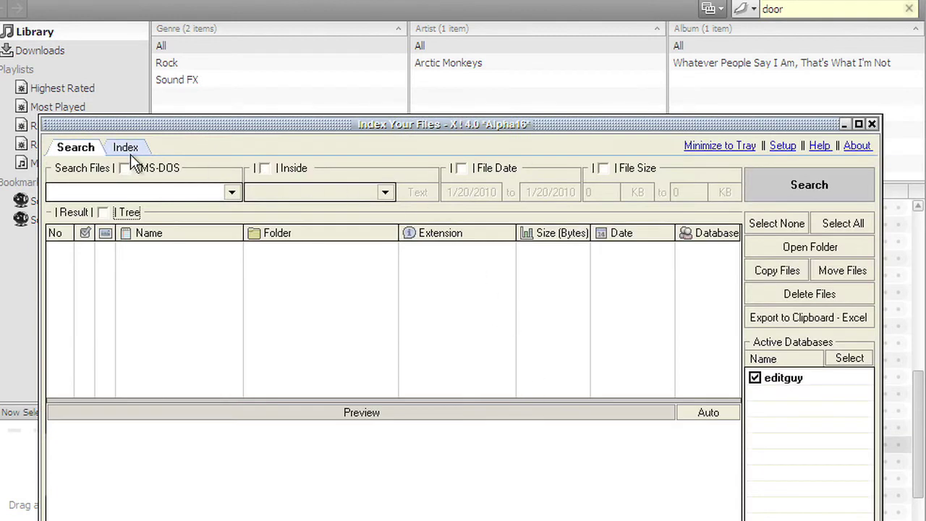
- Move the window up, go to the Index tab, and start a new database named 'test'
drag(363, 125, 380, 46)
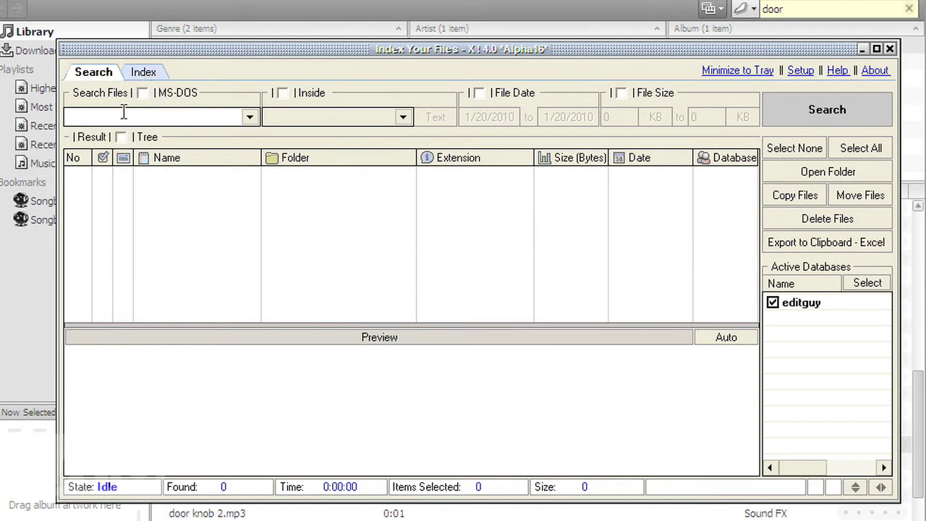
click(143, 72)
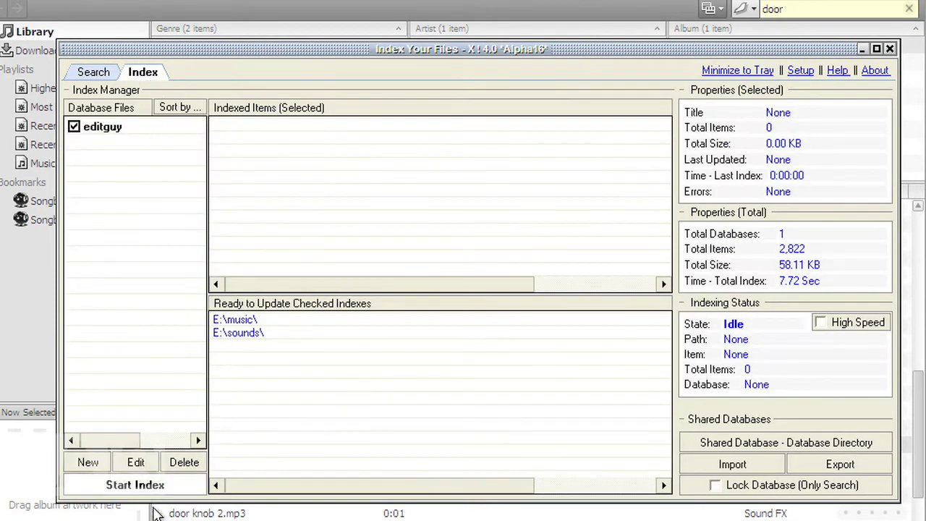
click(90, 464)
text(tes)
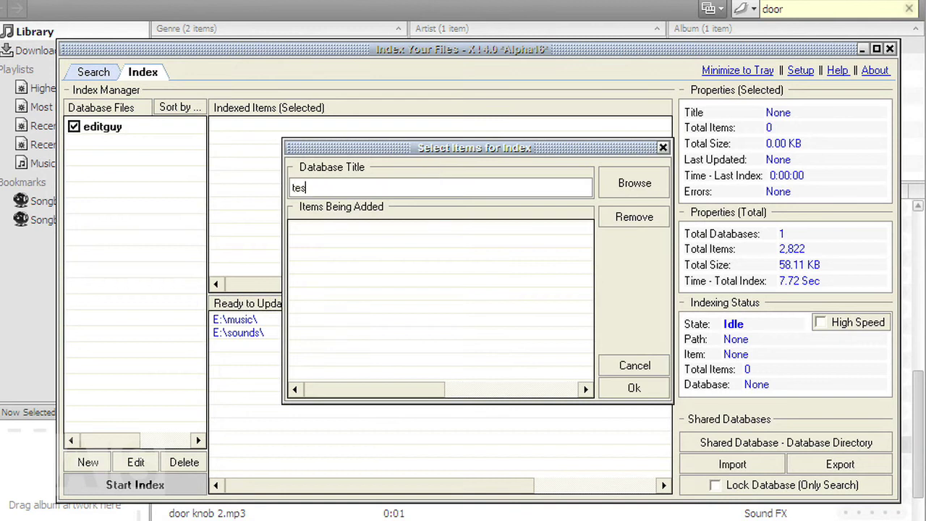
text(t)
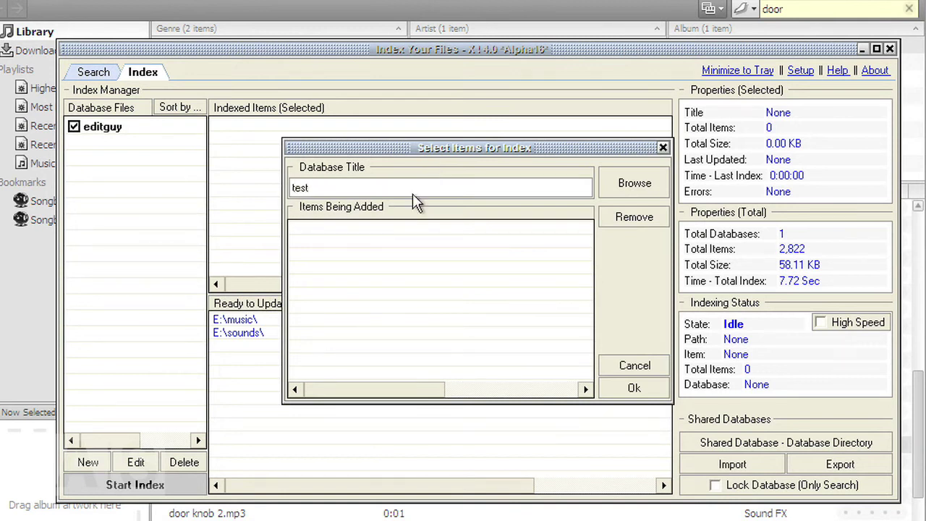
- Point the test database at E:\sounds\ on the EDITGUY_DE drive and build its index
click(639, 185)
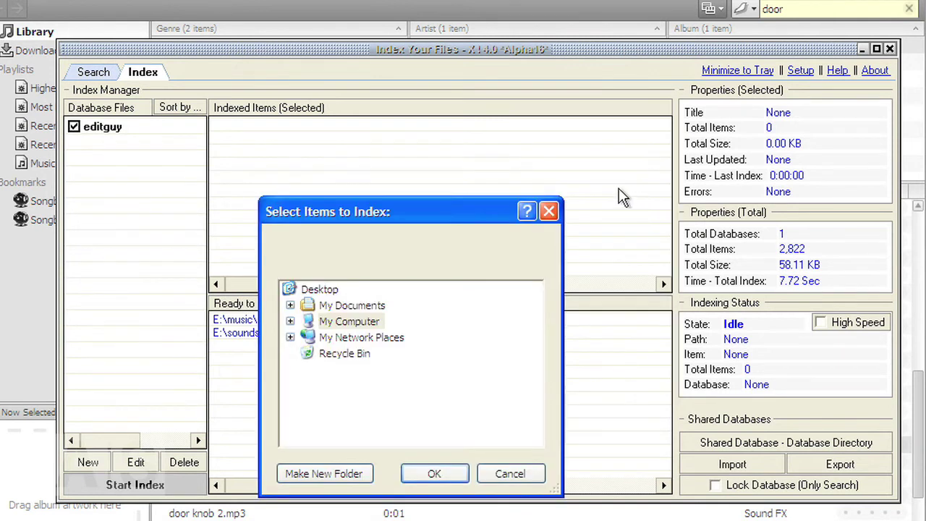
double_click(307, 321)
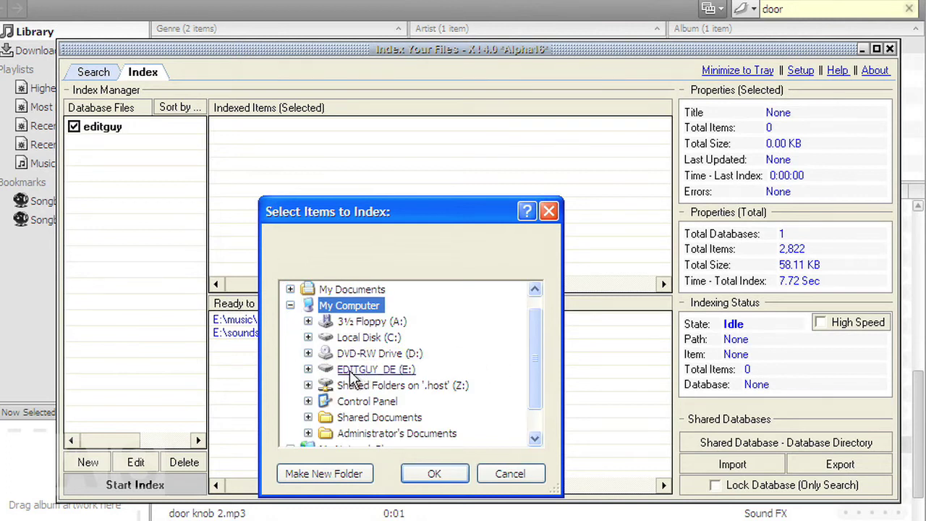
double_click(378, 371)
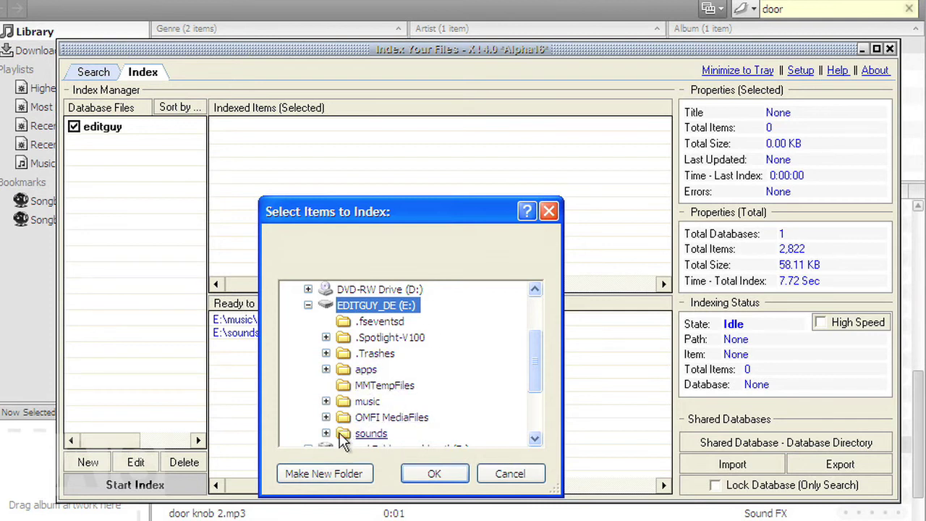
double_click(377, 435)
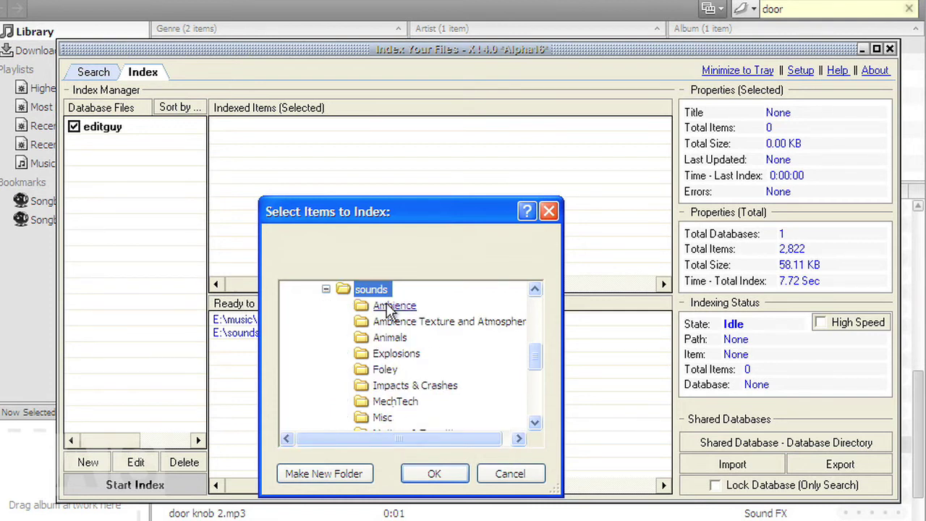
click(433, 478)
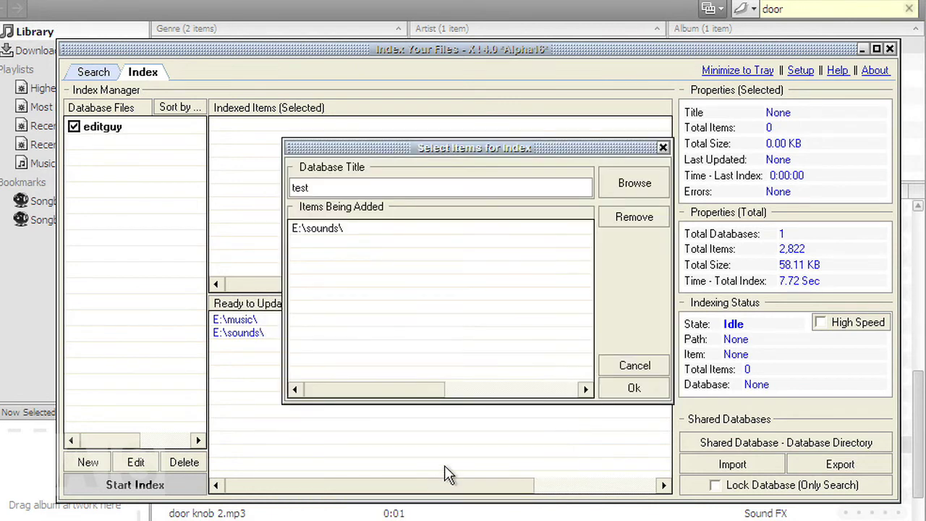
click(634, 389)
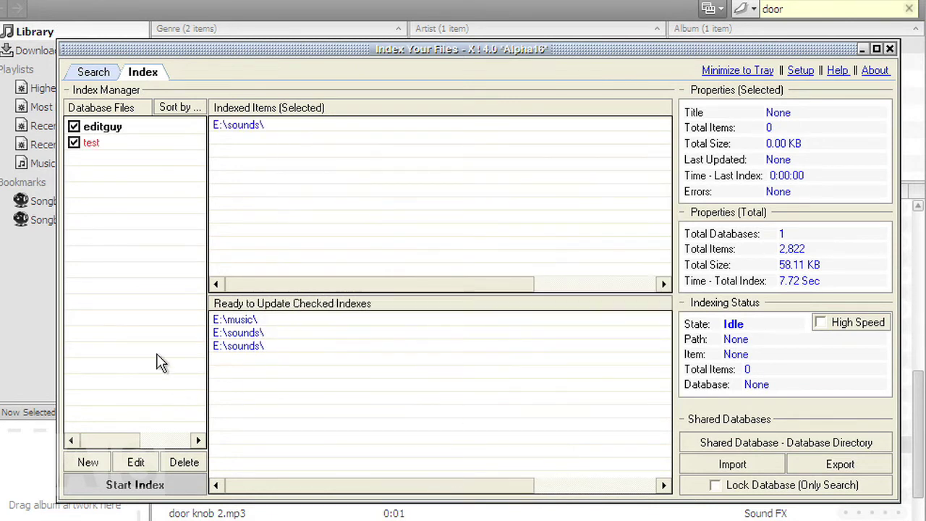
click(98, 144)
click(133, 484)
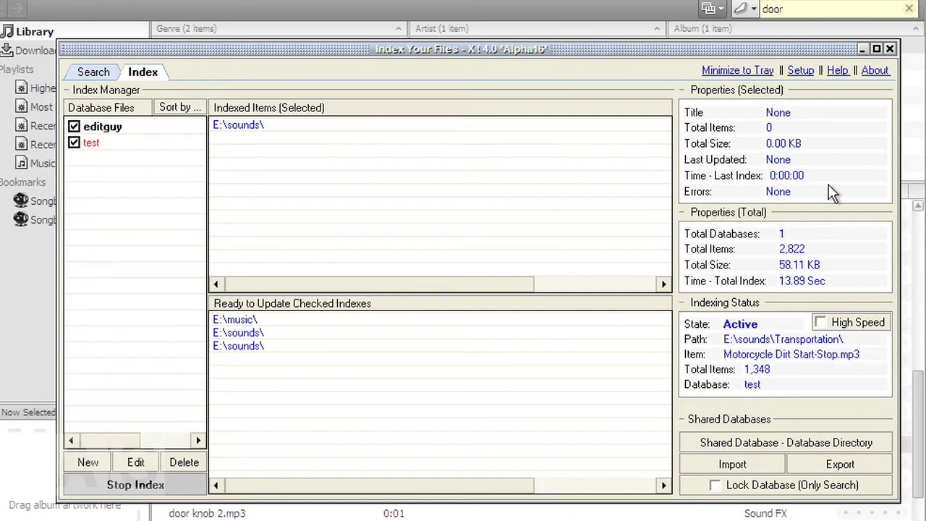
- Search both databases for 'door' and preview auto open door exterior 1.mp3 among the 40 results
click(96, 75)
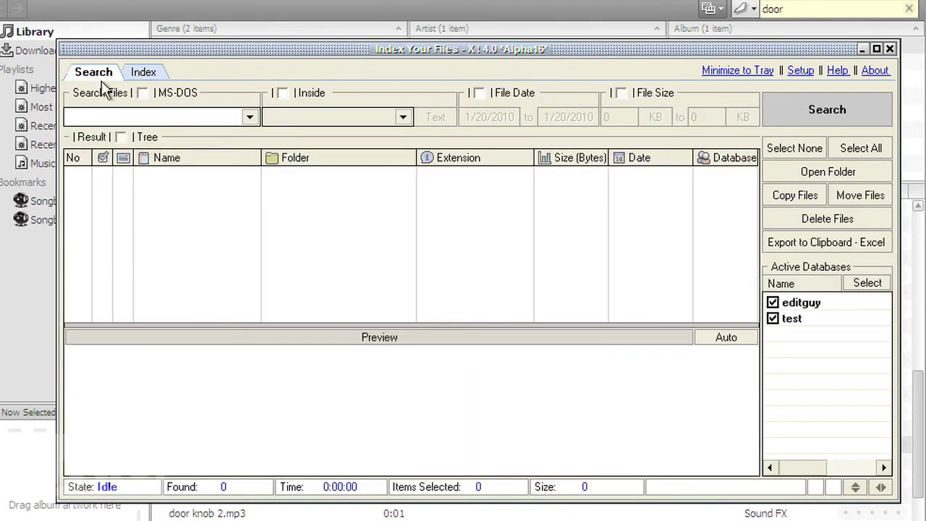
click(160, 117)
text(door)
key(Return)
scroll(738, 295, up, 3)
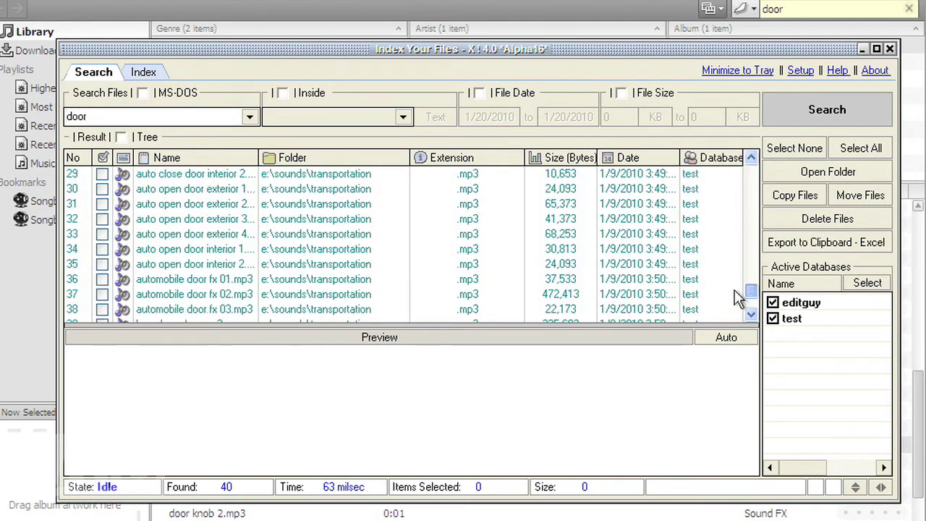
scroll(734, 275, down, 1)
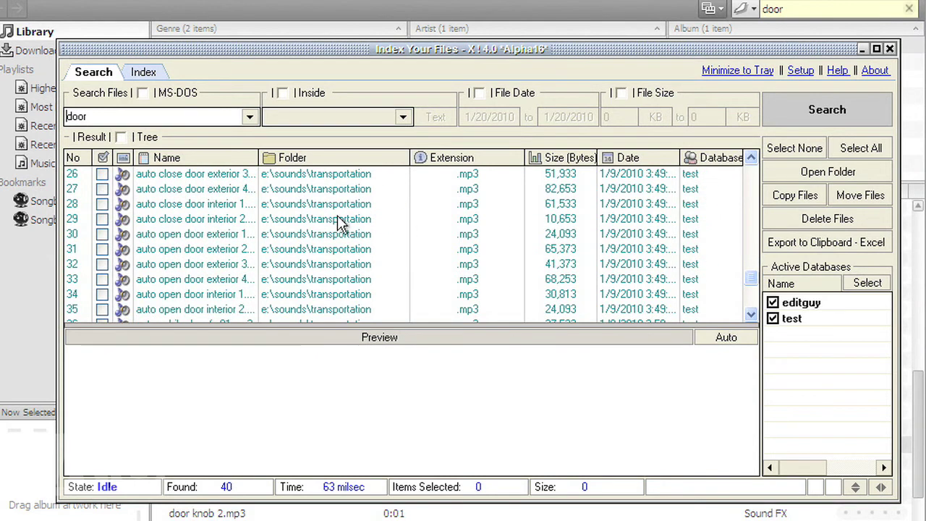
click(185, 239)
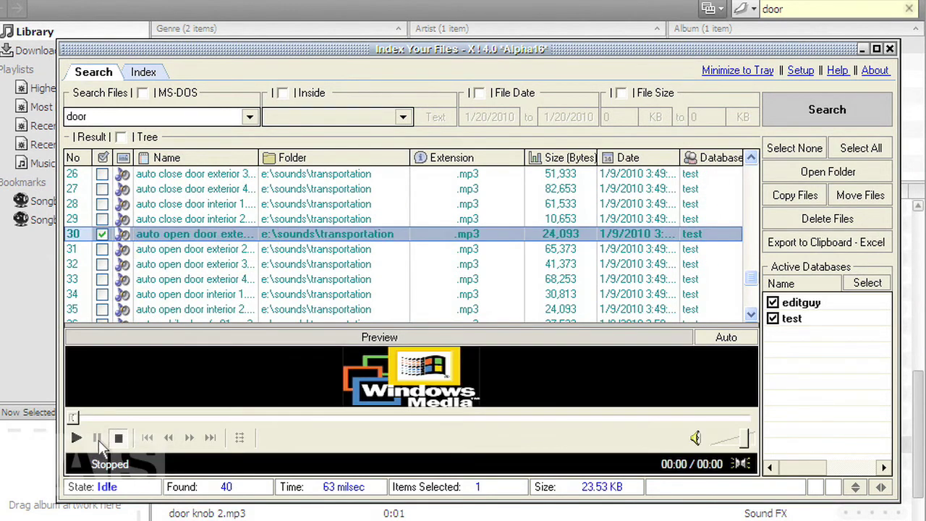
click(76, 437)
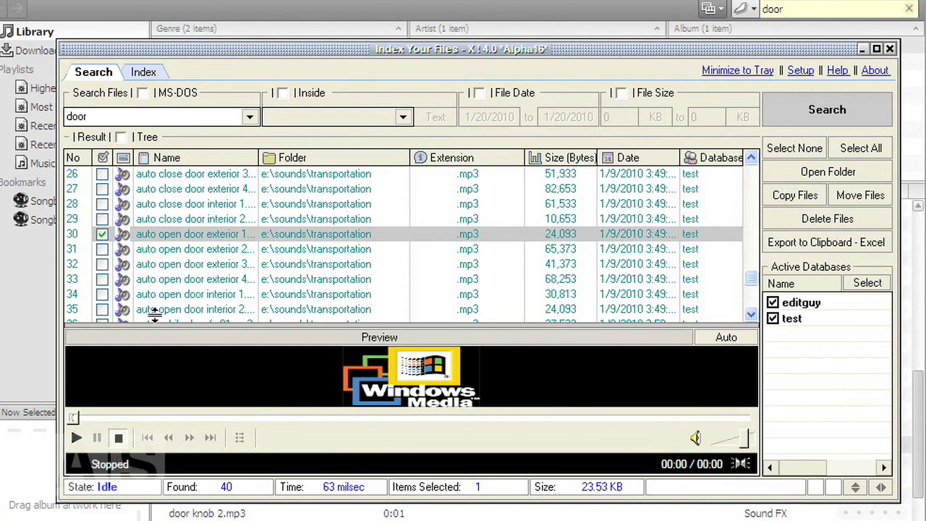
mouse_move(160, 242)
mouse_down()
mouse_move(26, 316)
mouse_move(166, 231)
mouse_move(172, 238)
mouse_up()
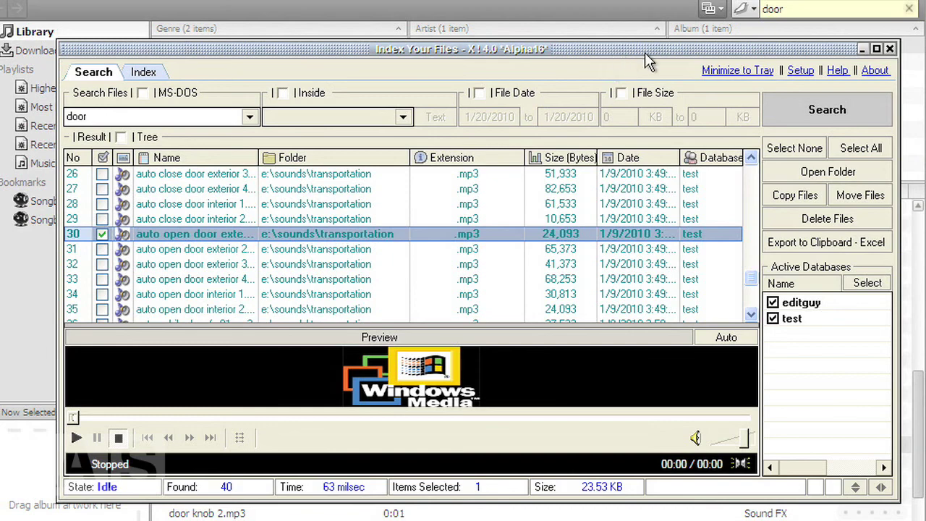
- Switch from the virtual machine to Chromium using the Cmd+Tab switcher
key(super+Tab)
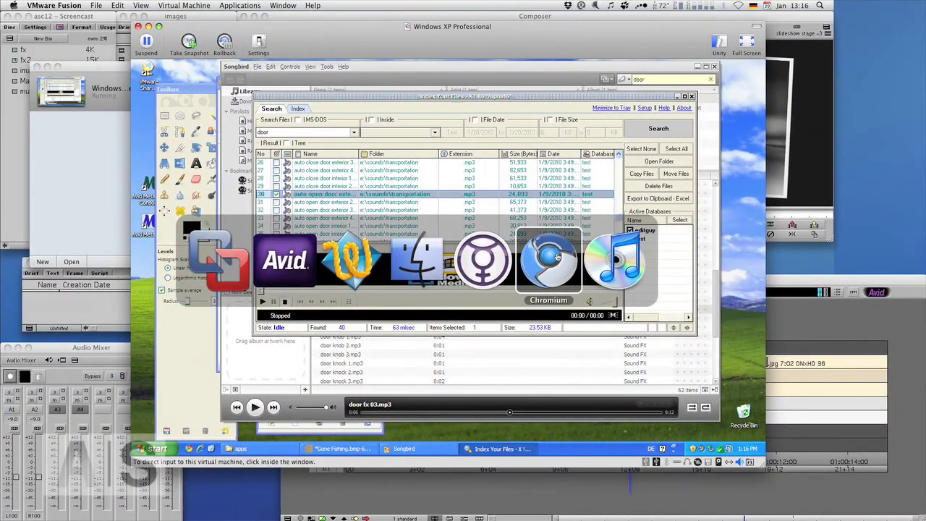
click(557, 256)
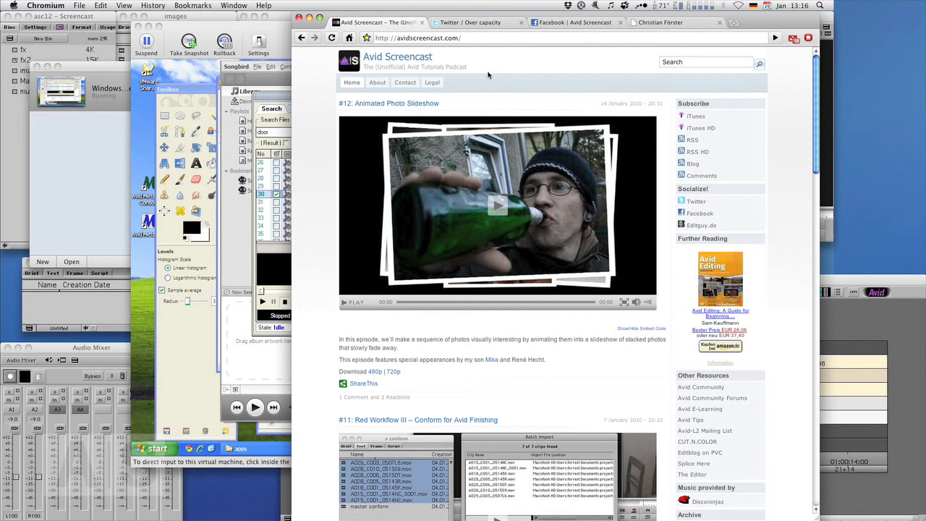
- Switch through the Twitter, Avid Screencast Facebook and editguy.de tabs in Chromium
click(475, 24)
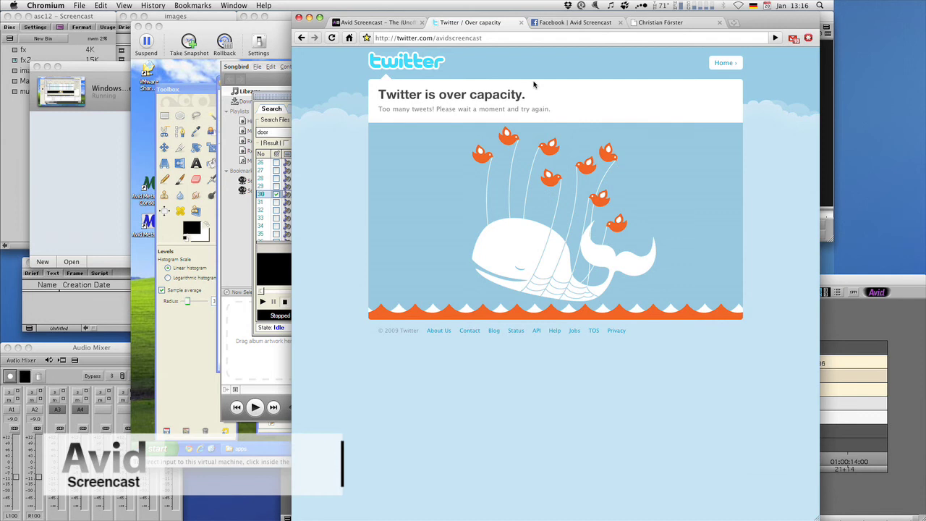
click(562, 22)
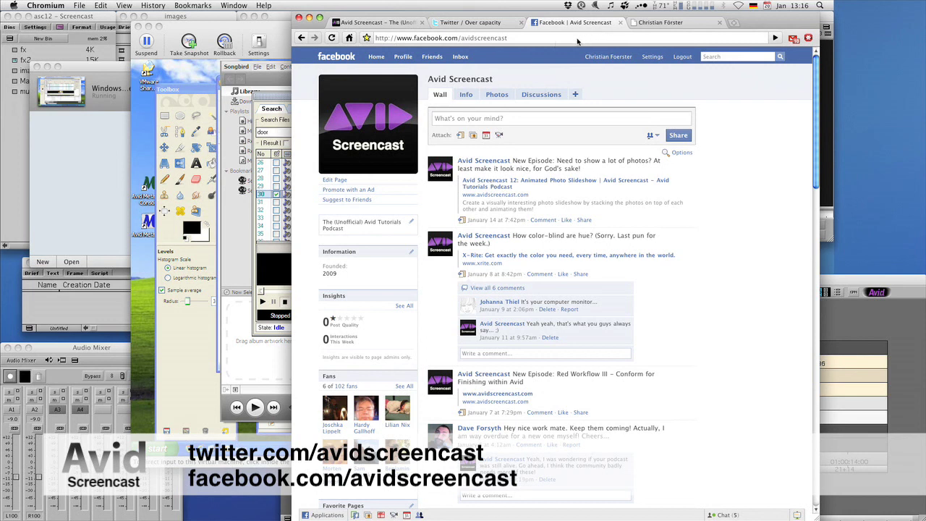
click(659, 23)
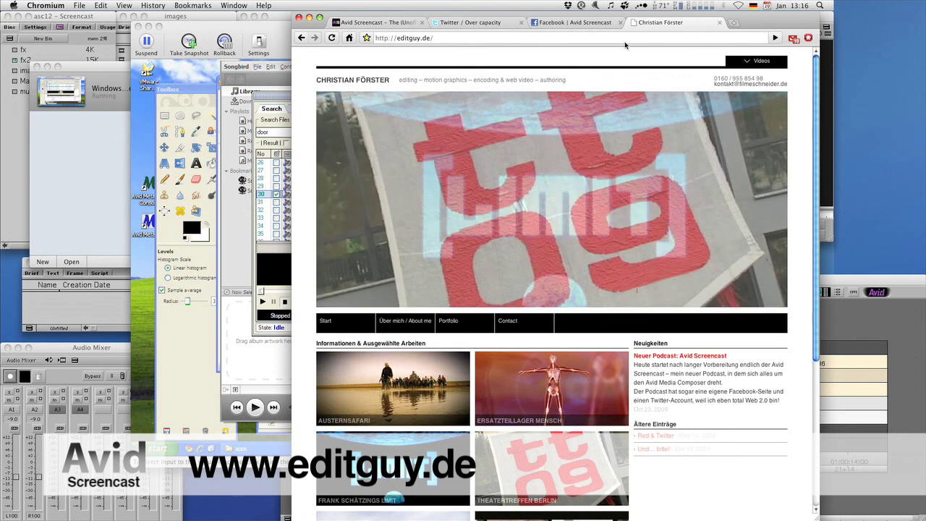